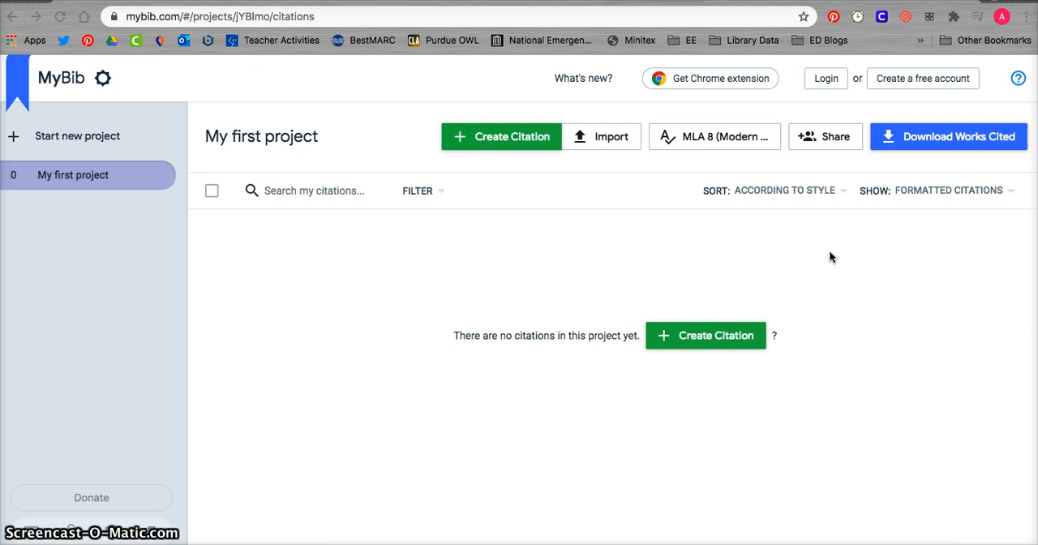
Open the free account registration and sign up by signing in with Google.
left_click(911, 78)
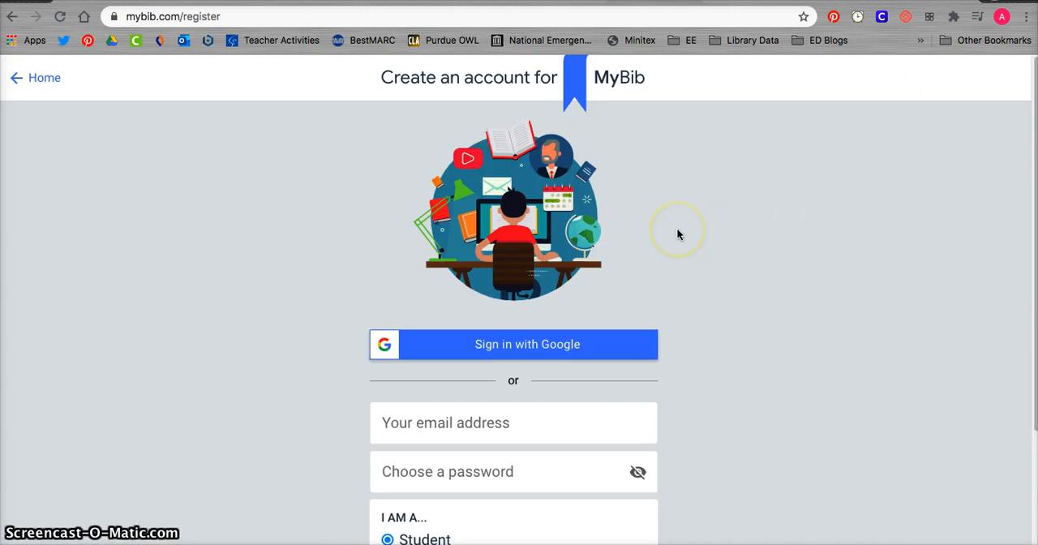
scroll(678, 235, "down", 2)
scroll(678, 233, "down", 5)
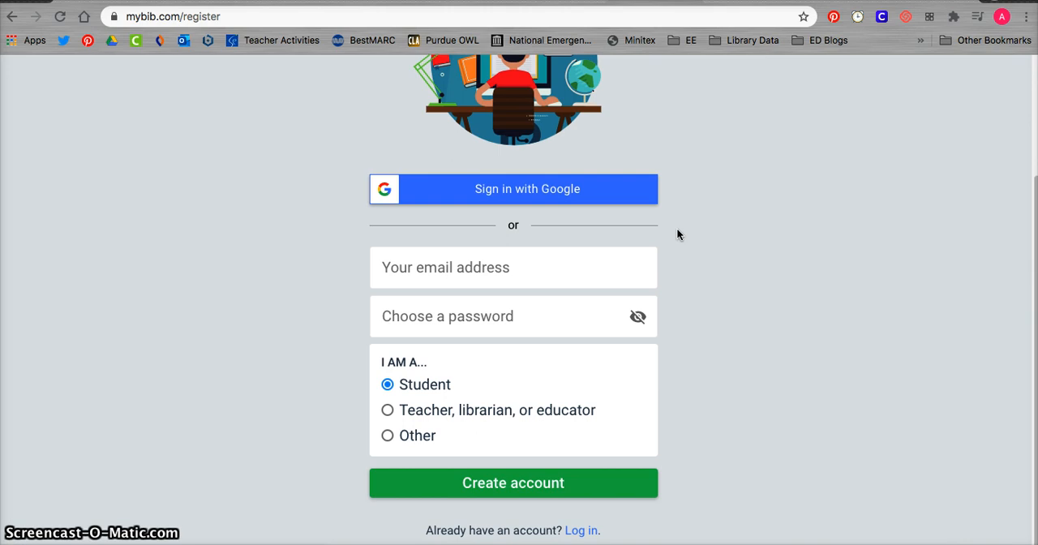
scroll(678, 235, "up", 6)
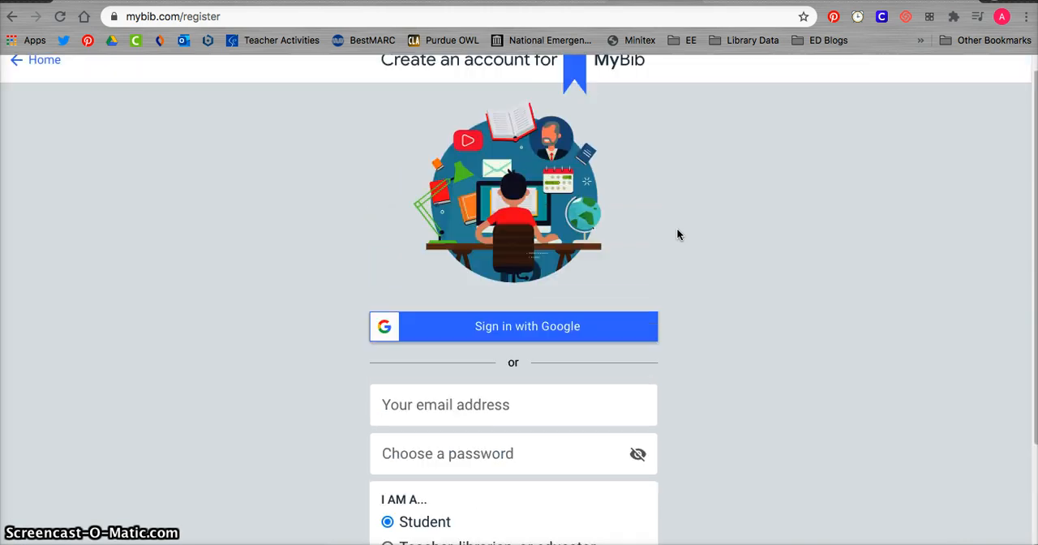
left_click(557, 344)
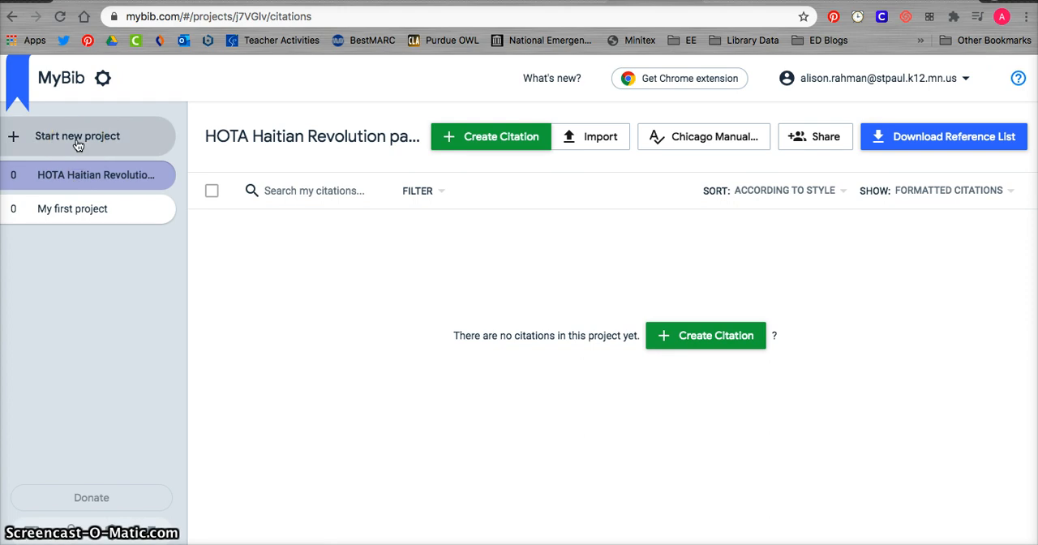
View the management options for the HOTA Haitian Revolution project without applying any.
left_click(76, 172)
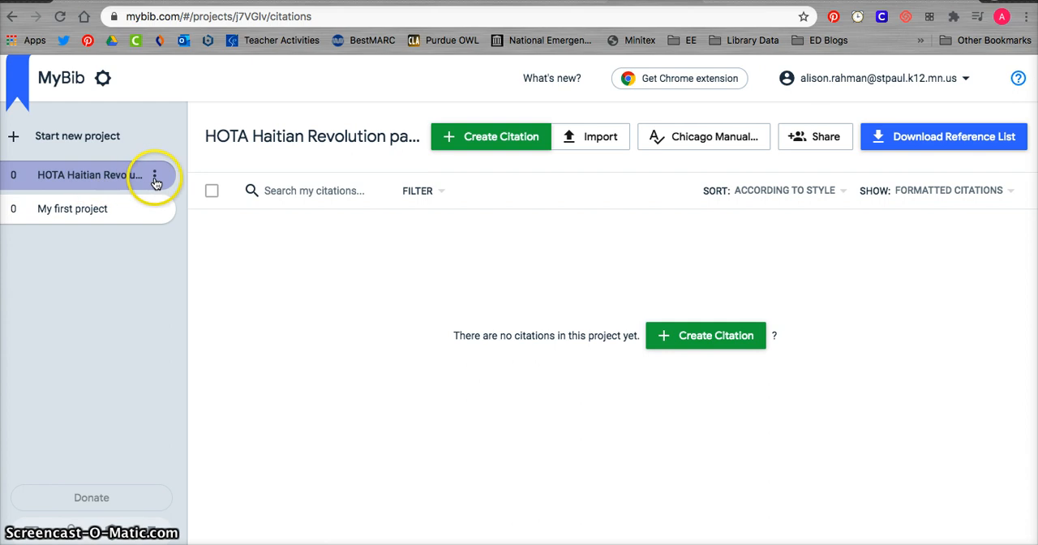
left_click(154, 175)
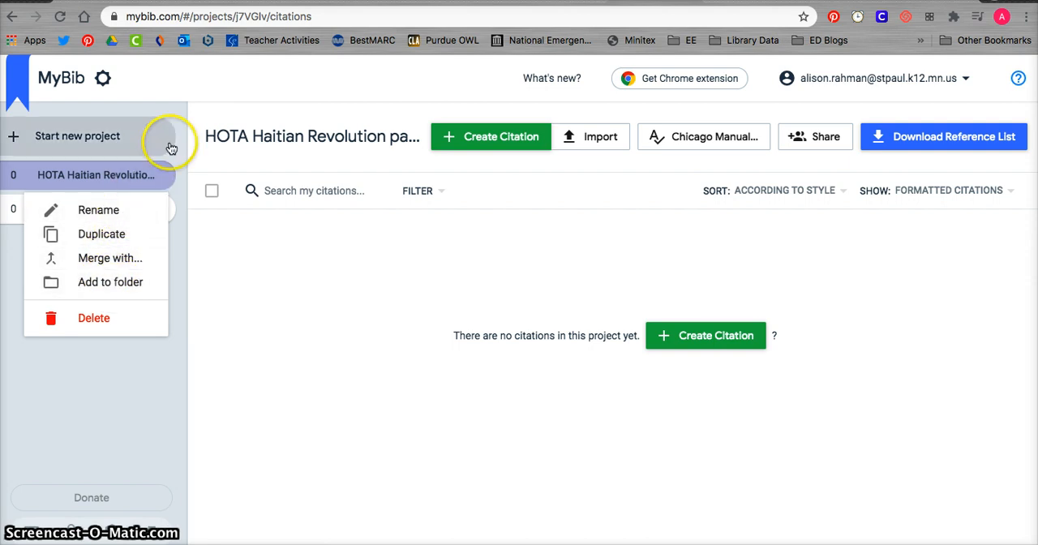
left_click(206, 268)
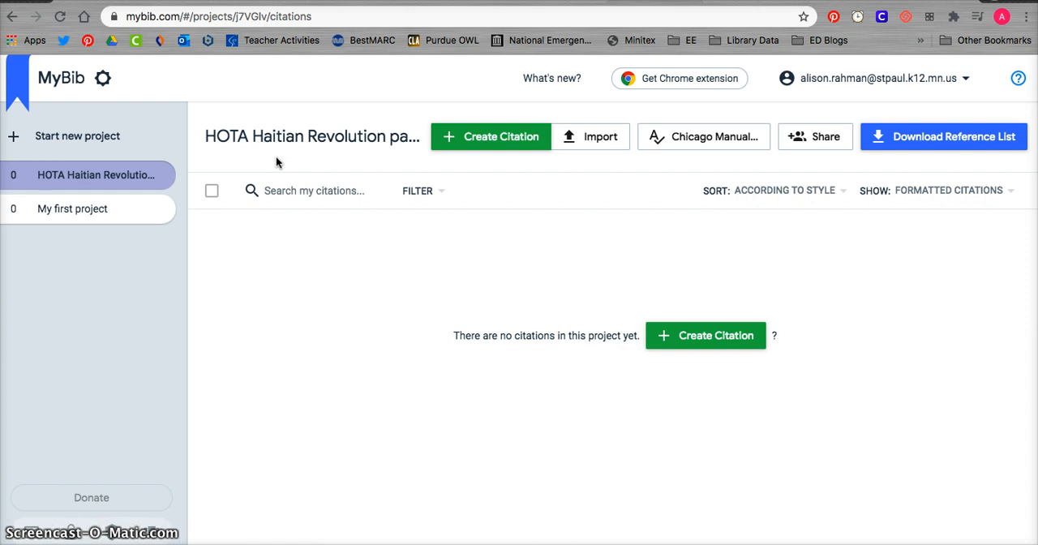
Browse the available citation styles for the project, including the popular Chicago, MHRA and MLA options, and leave the style as is.
left_click(713, 143)
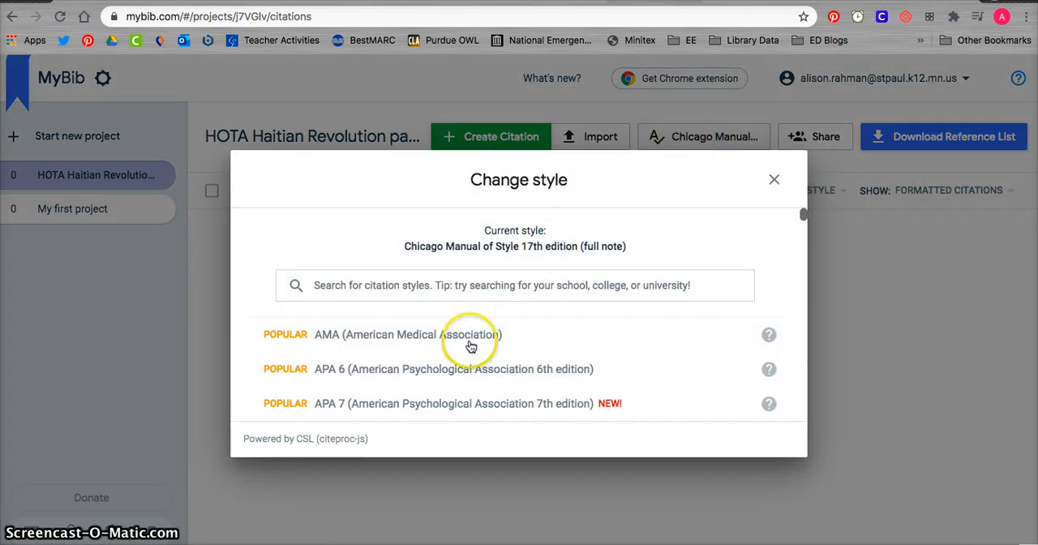
scroll(471, 349, "down", 4)
scroll(469, 351, "down", 6)
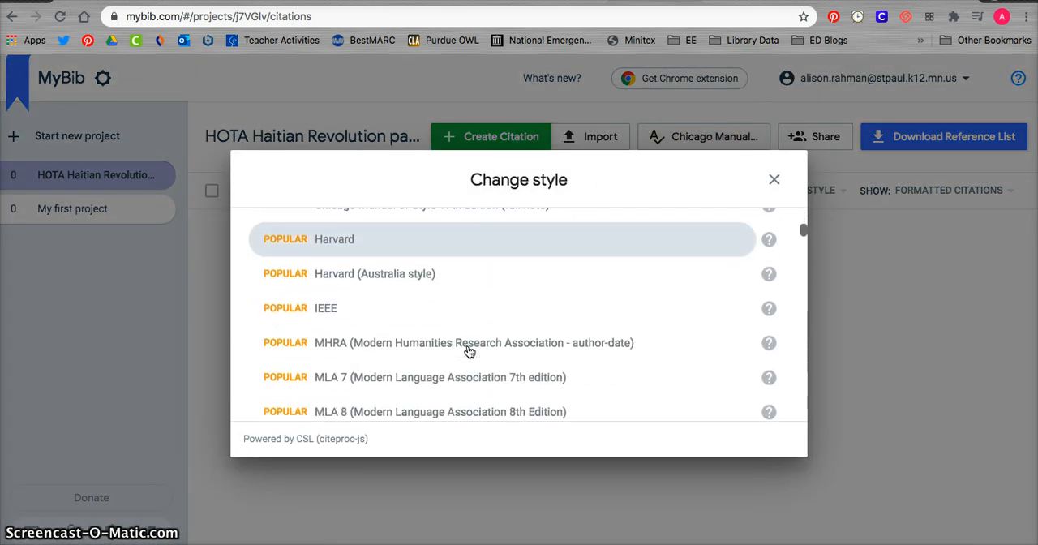
scroll(469, 351, "up", 4)
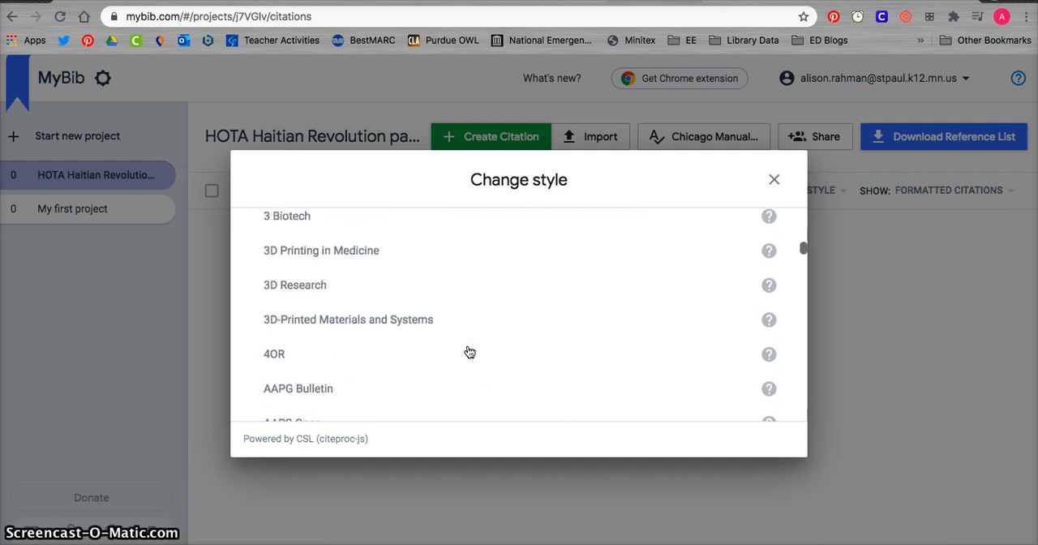
scroll(469, 351, "up", 4)
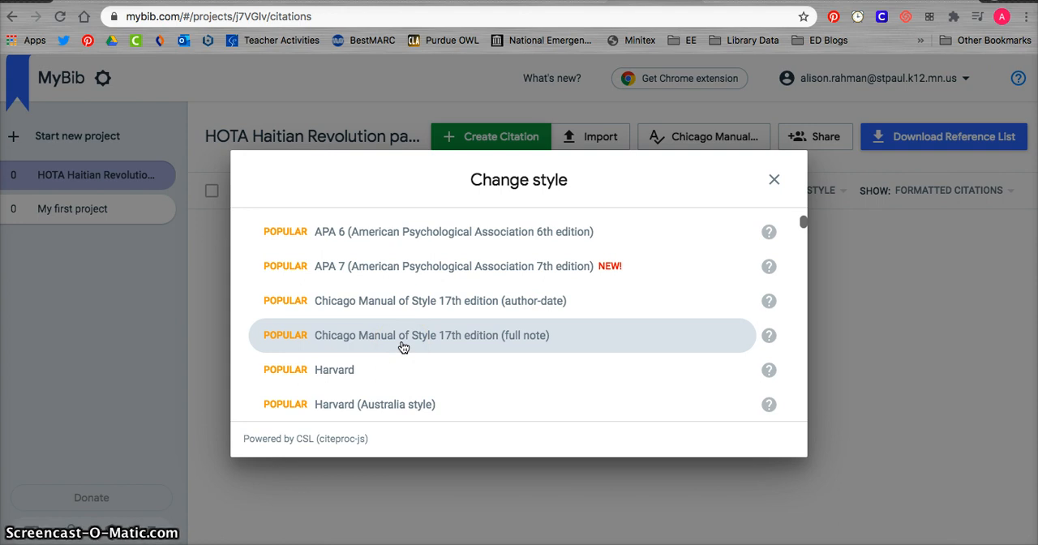
scroll(403, 347, "down", 4)
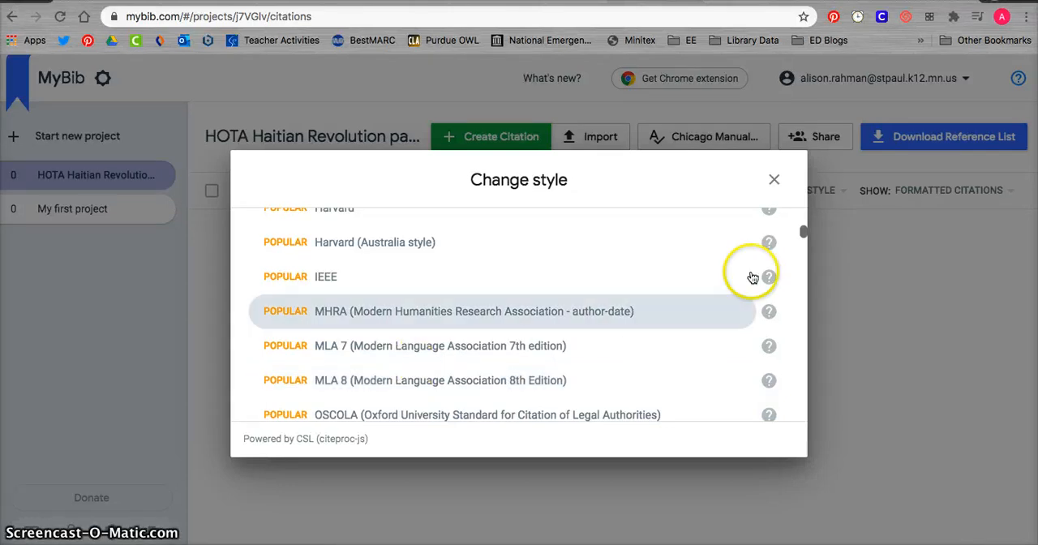
left_click(777, 188)
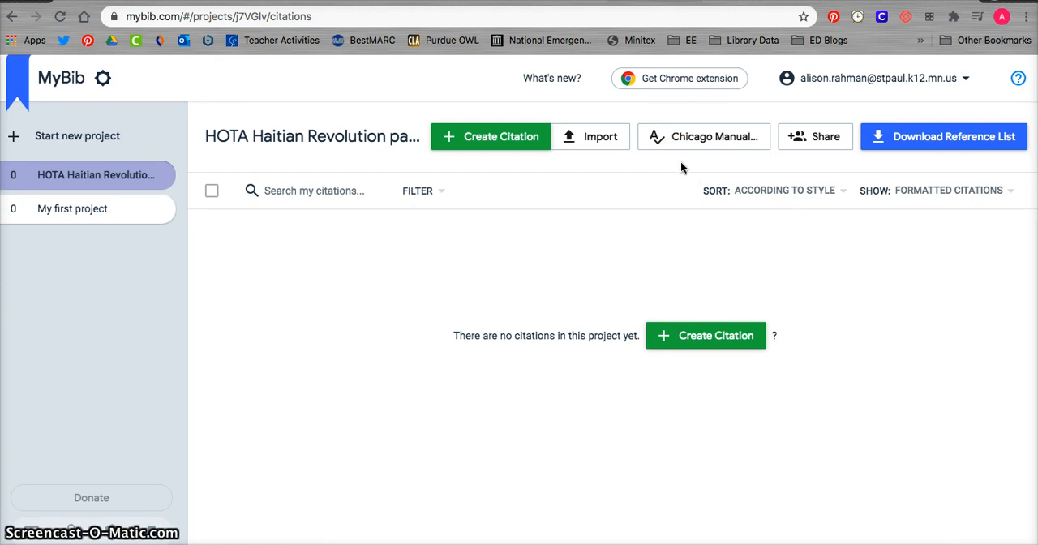
left_click(701, 162)
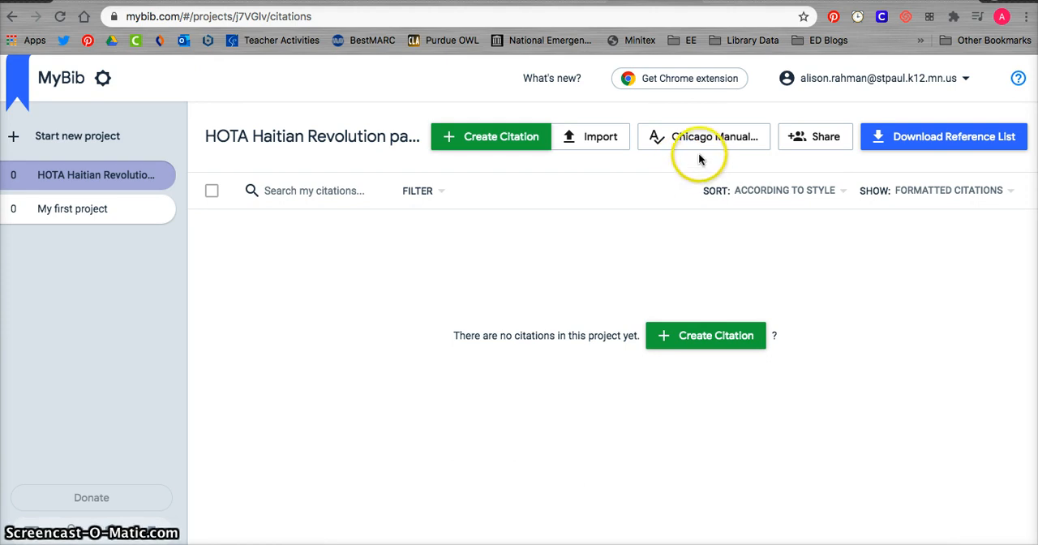
left_click(659, 159)
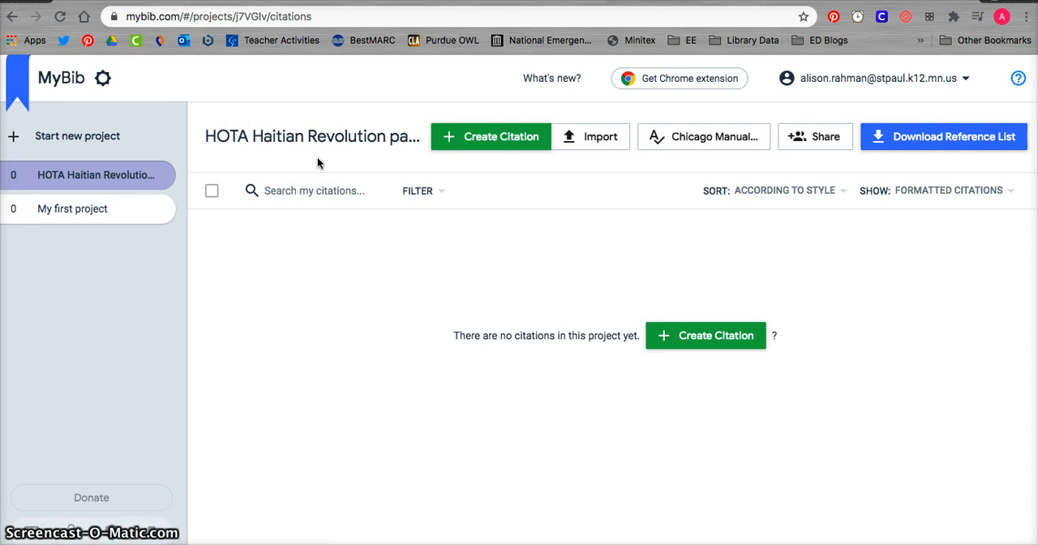
Start a new citation in the HOTA Haitian Revolution project and choose Video from the full list of source types.
left_click(504, 145)
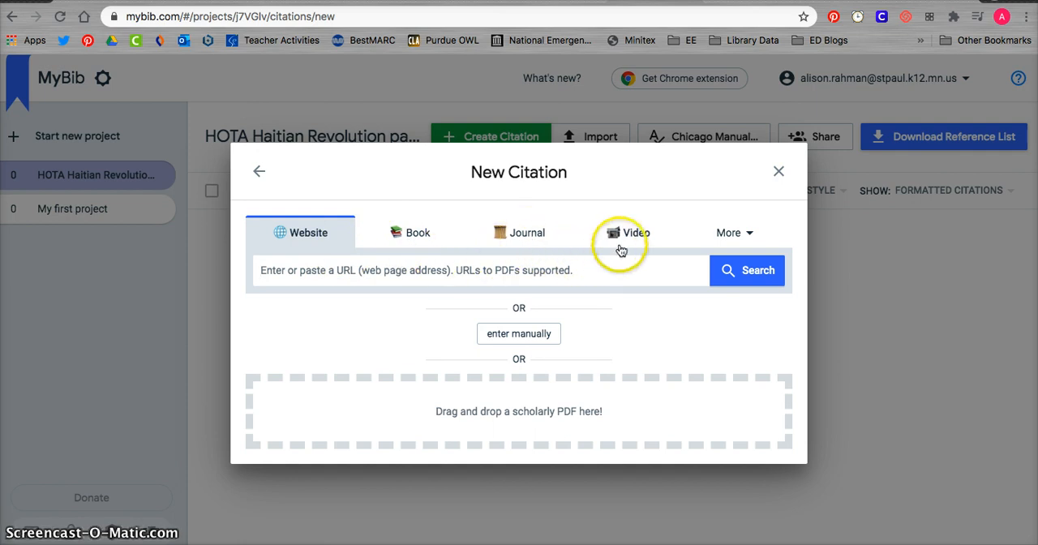
left_click(746, 237)
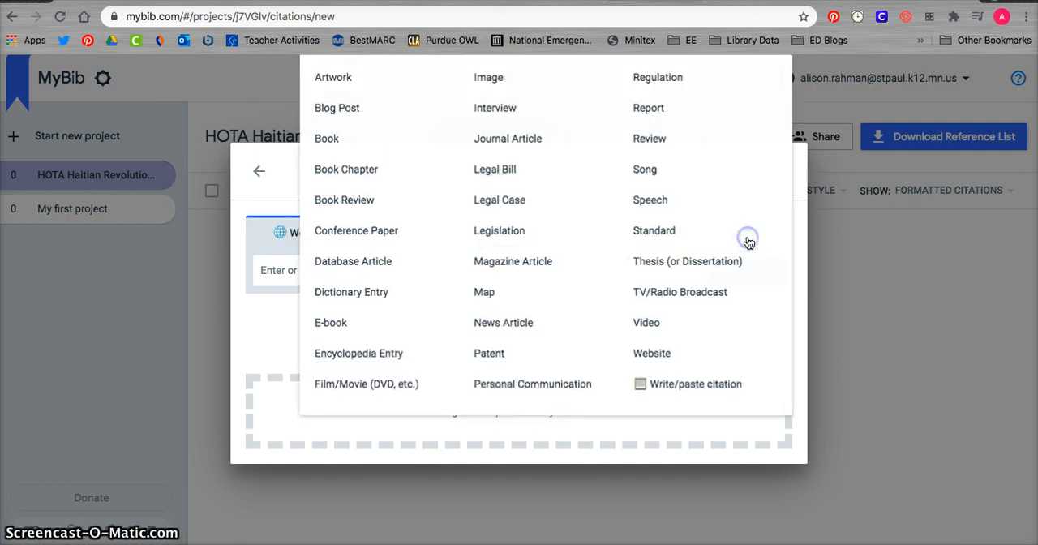
left_click(718, 209)
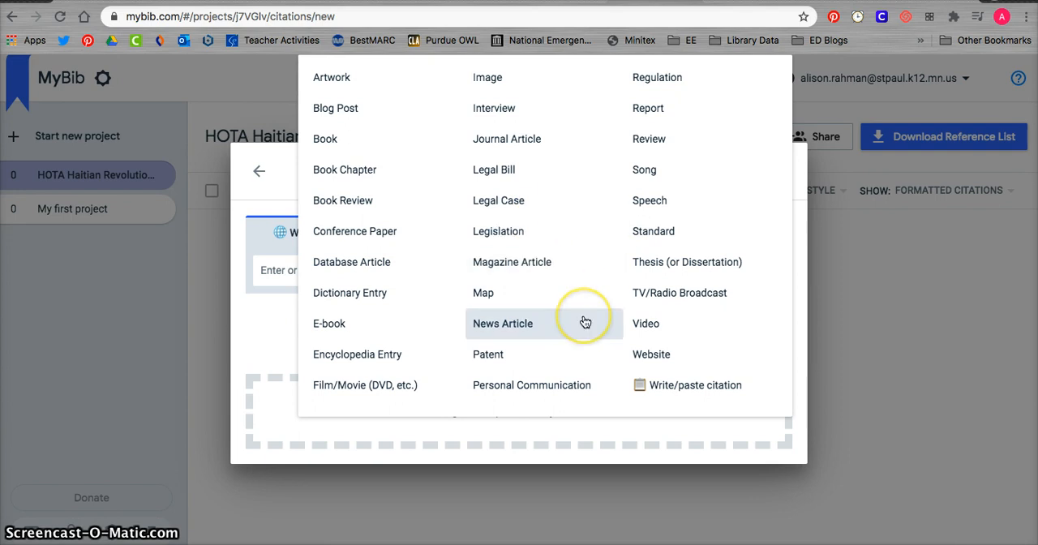
left_click(649, 329)
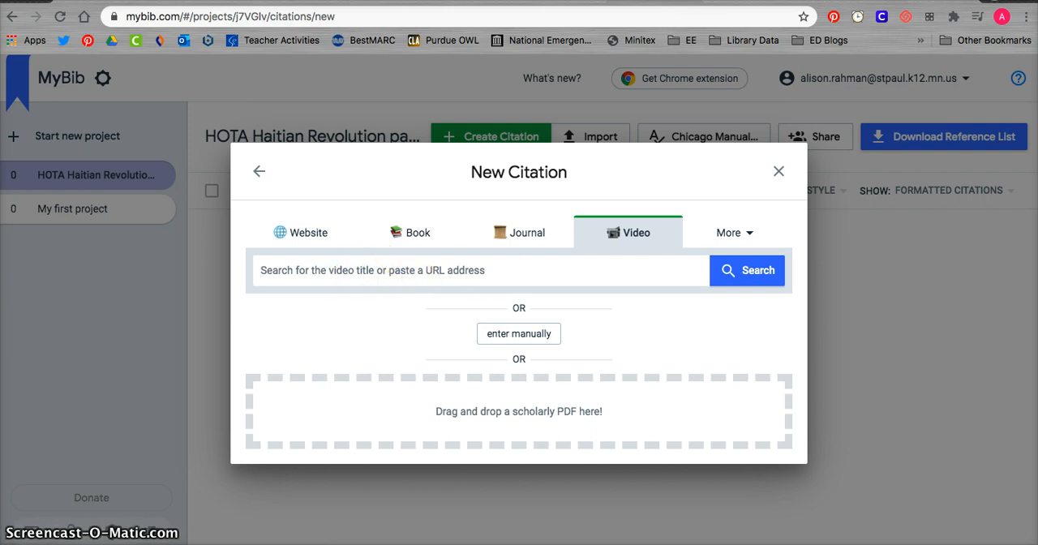
Copy the URL of the YouTube video "PBS Egalite for All: Toussaint Louverture and the Haitian Revolution (2009)" and search for it in the new citation.
left_click(705, 1)
key("super+c")
double_click(331, 18)
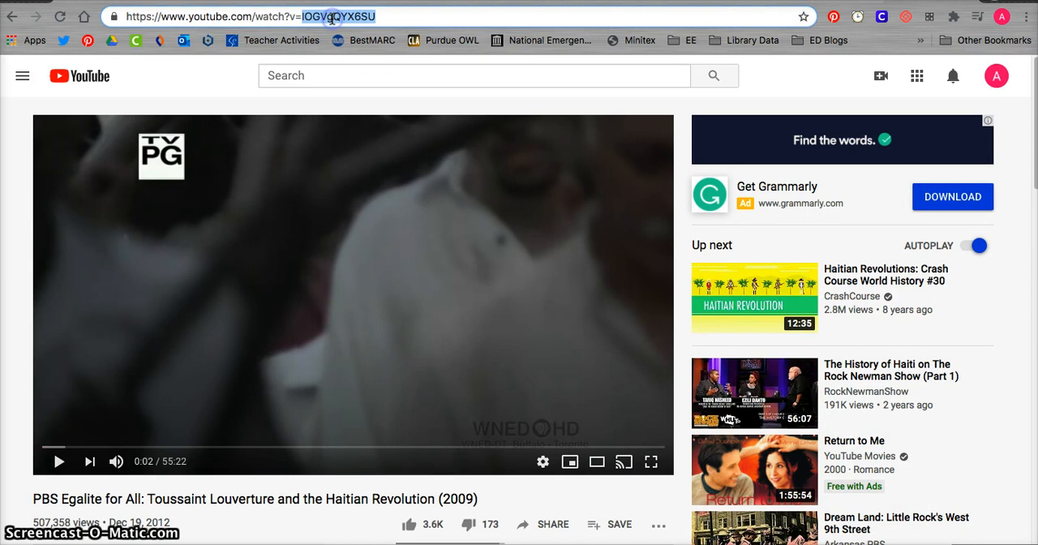
left_click_drag(398, 17, 123, 15)
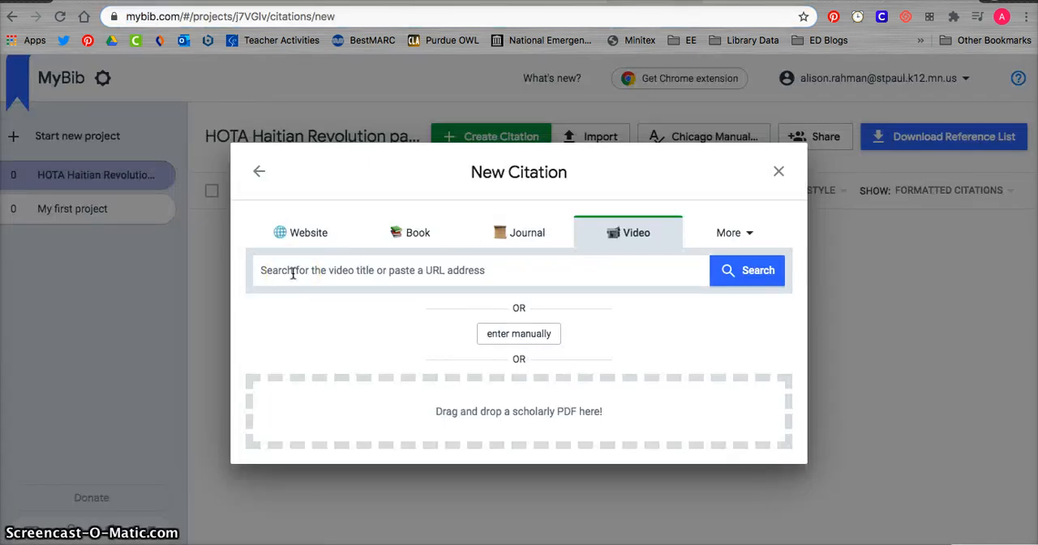
key("super+v")
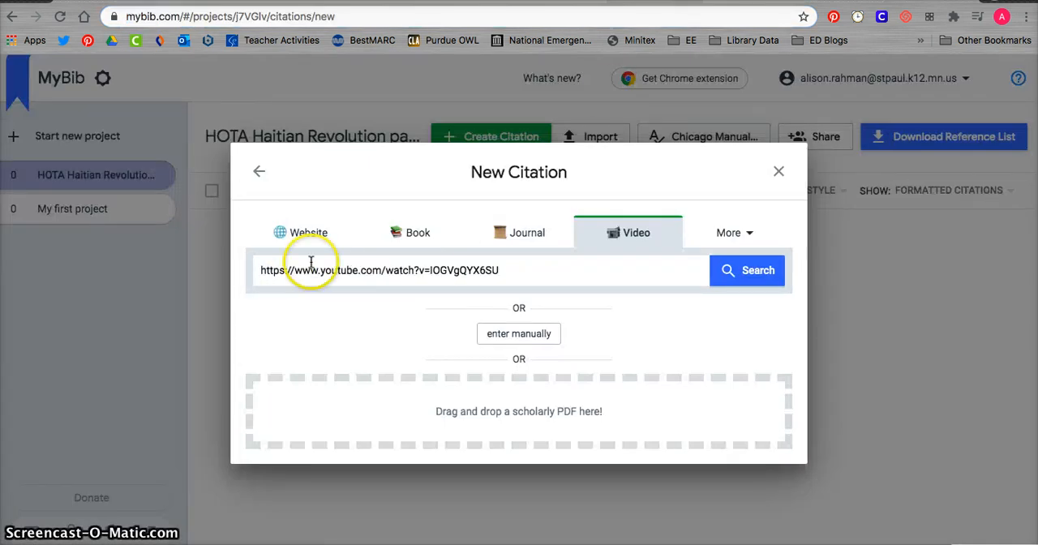
left_click(755, 276)
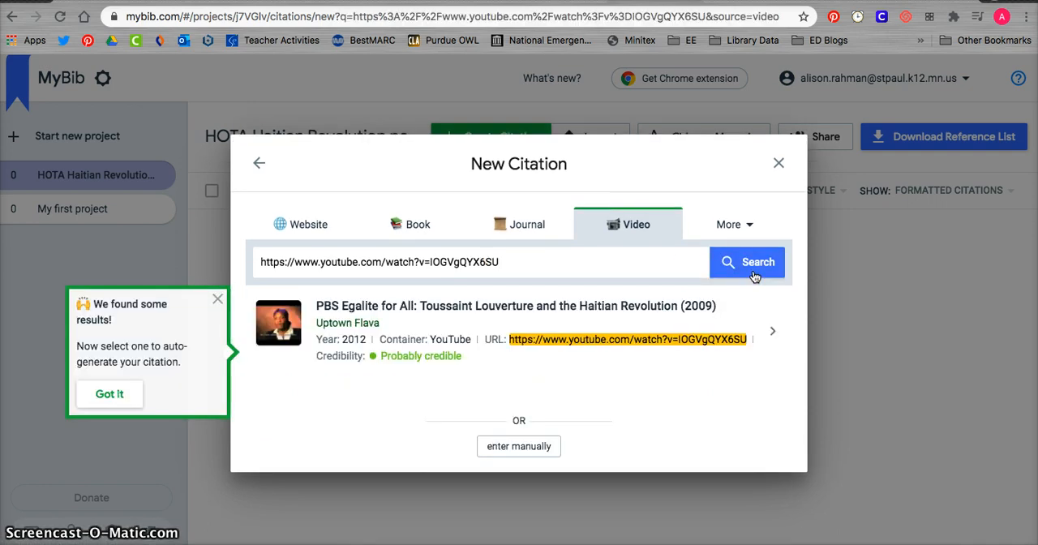
left_click(755, 276)
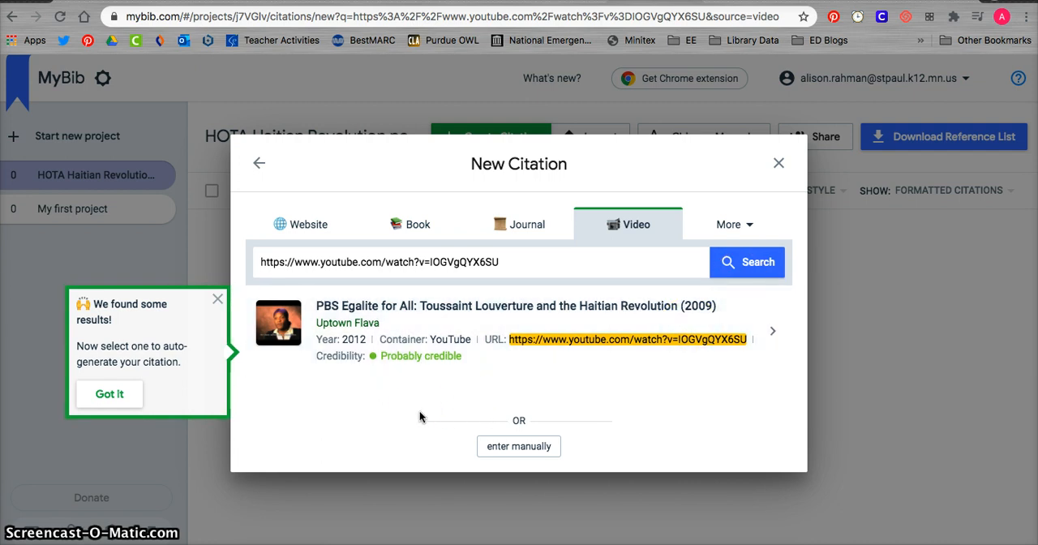
Check the credibility note of the PBS Egalite for All result and select that video for the citation.
left_click(105, 395)
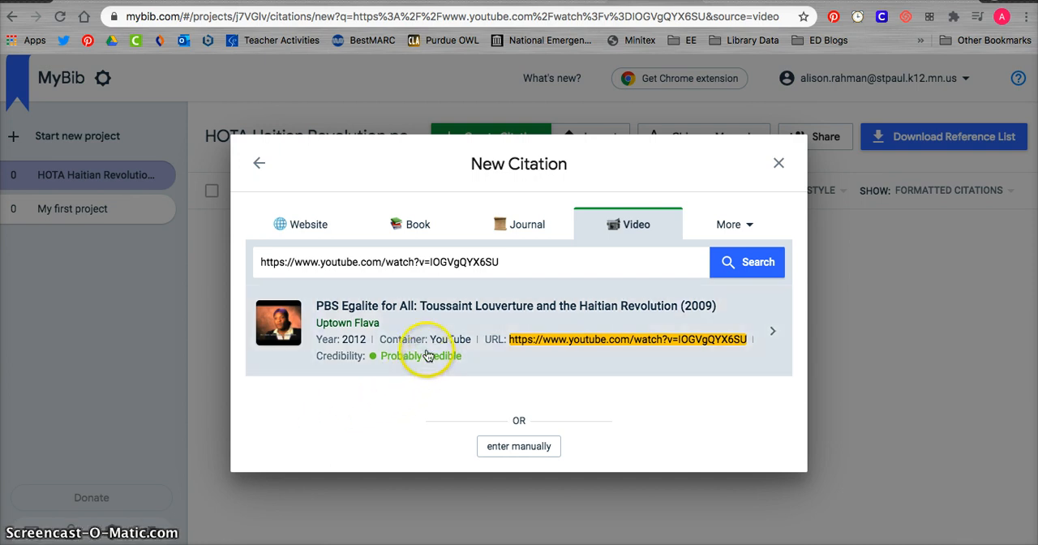
mouse_move(395, 361)
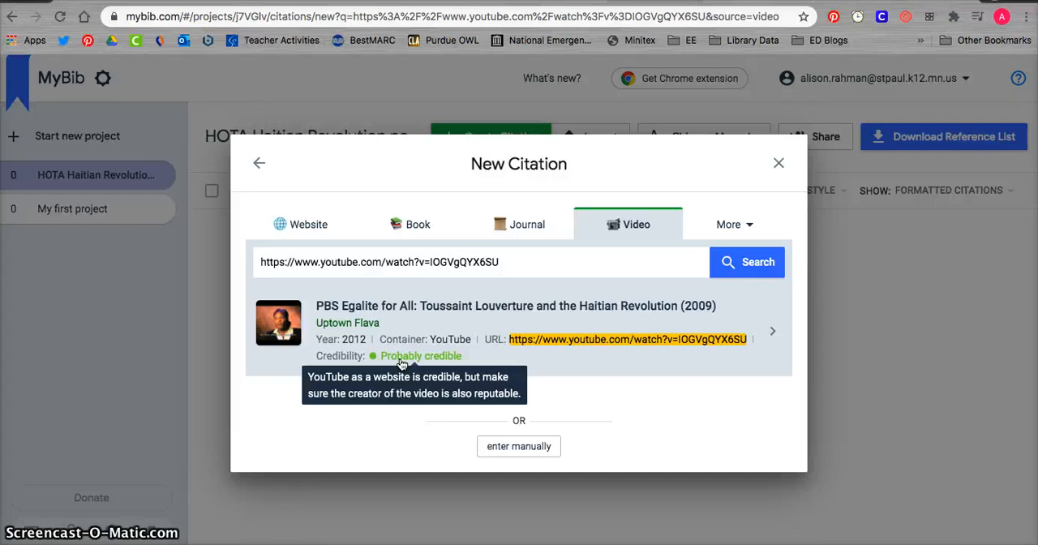
left_click(421, 323)
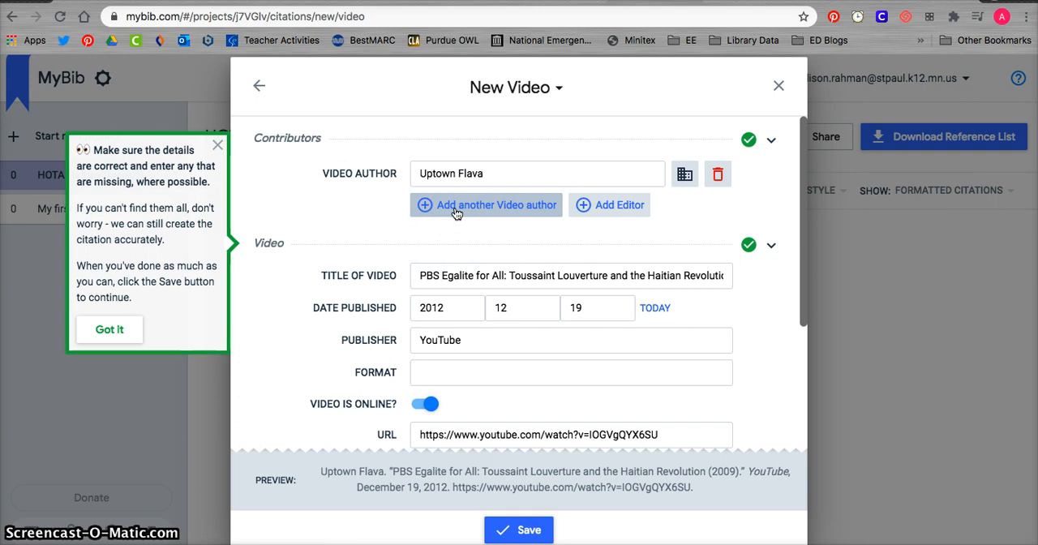
Review the auto-filled contributor and video details of the new video citation for correctness and missing entries.
scroll(456, 213, "down", 4)
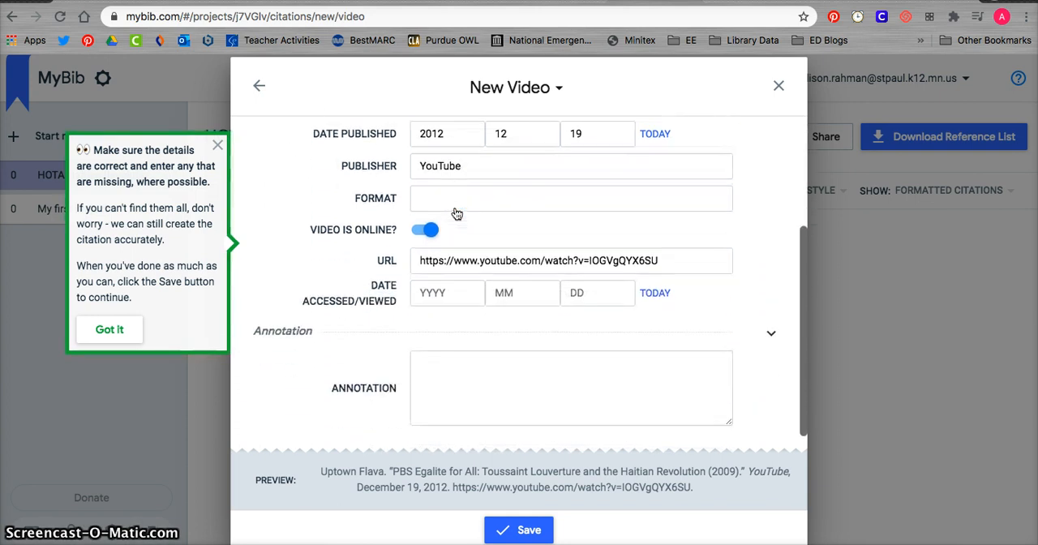
scroll(456, 213, "up", 2)
scroll(457, 213, "up", 2)
left_click(365, 188)
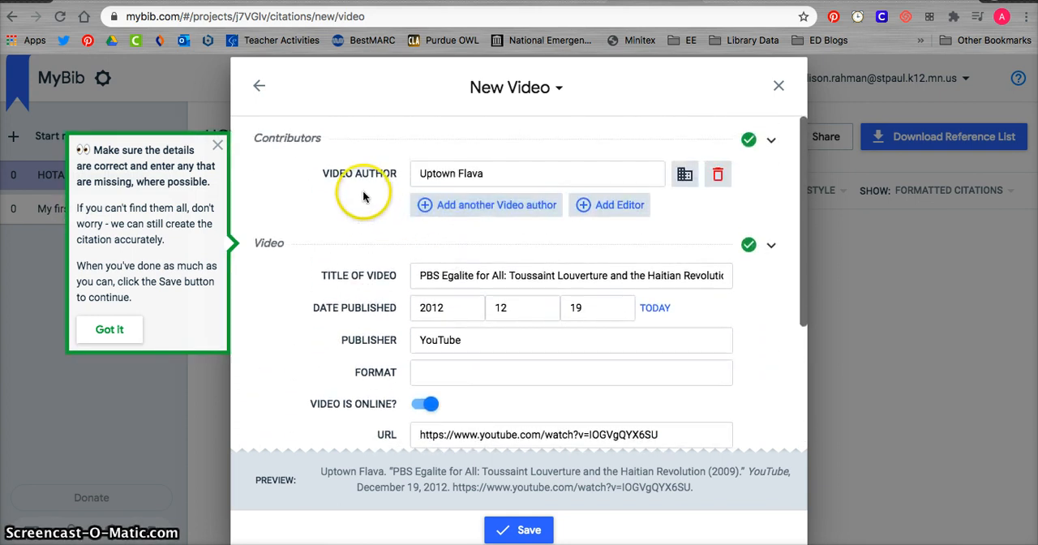
left_click(362, 251)
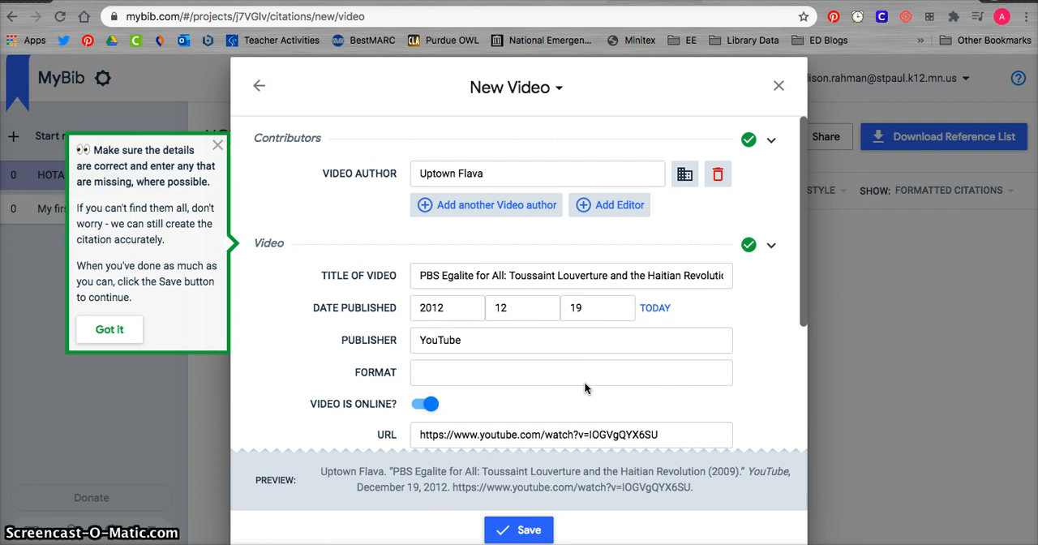
scroll(585, 381, "down", 3)
scroll(584, 382, "up", 3)
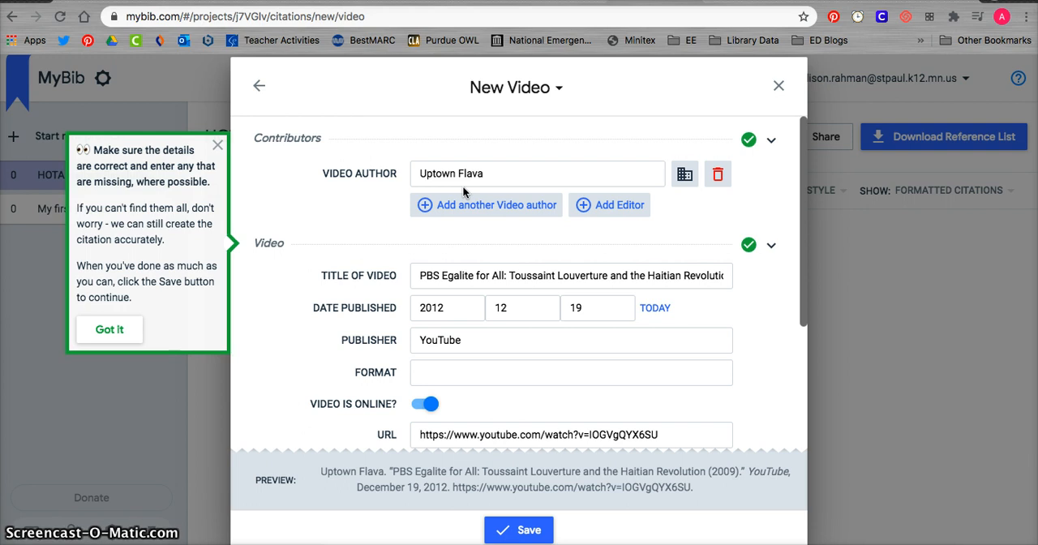
Set the video citation's date accessed to today, 2020-9-16.
scroll(462, 186, "down", 3)
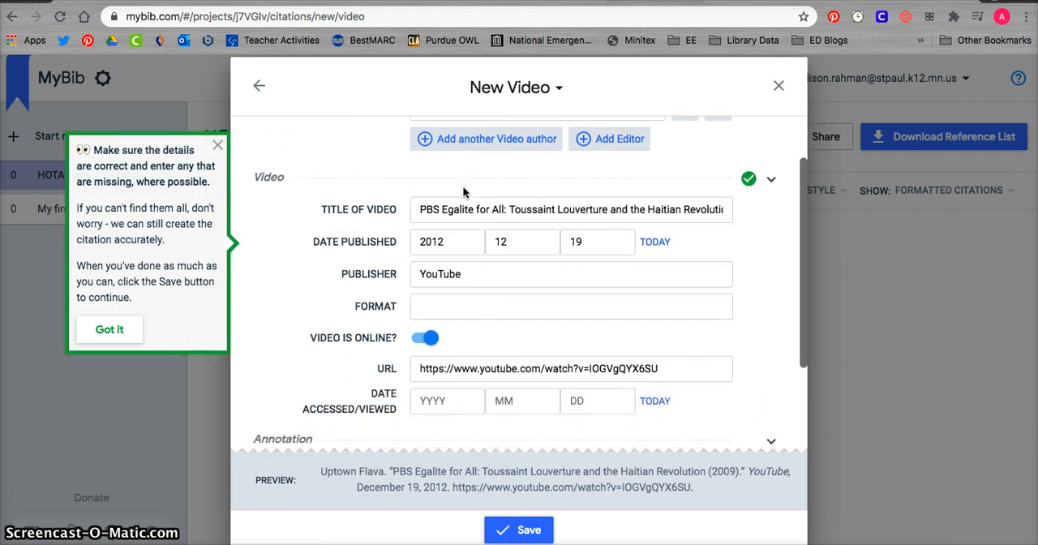
scroll(464, 192, "down", 1)
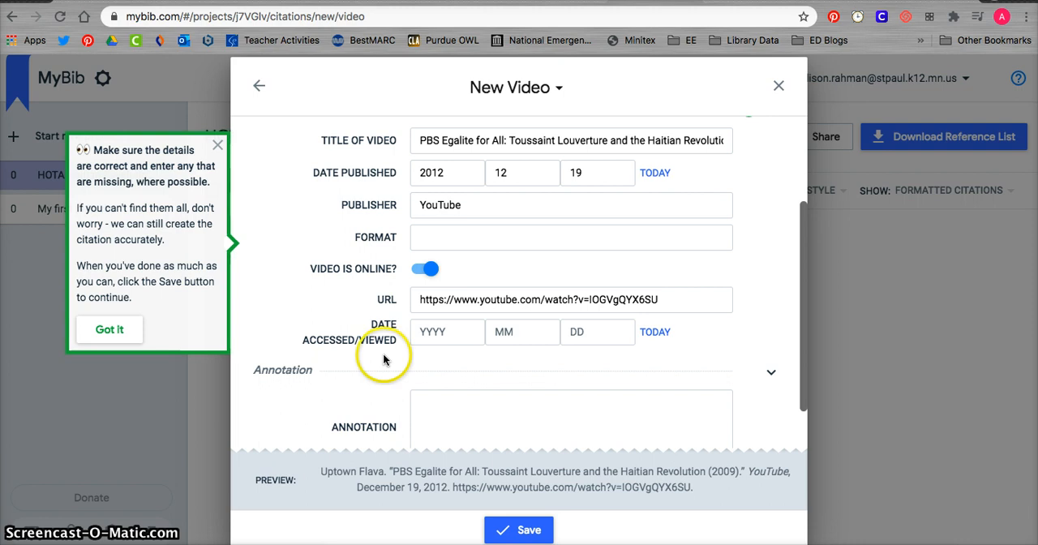
left_click(653, 334)
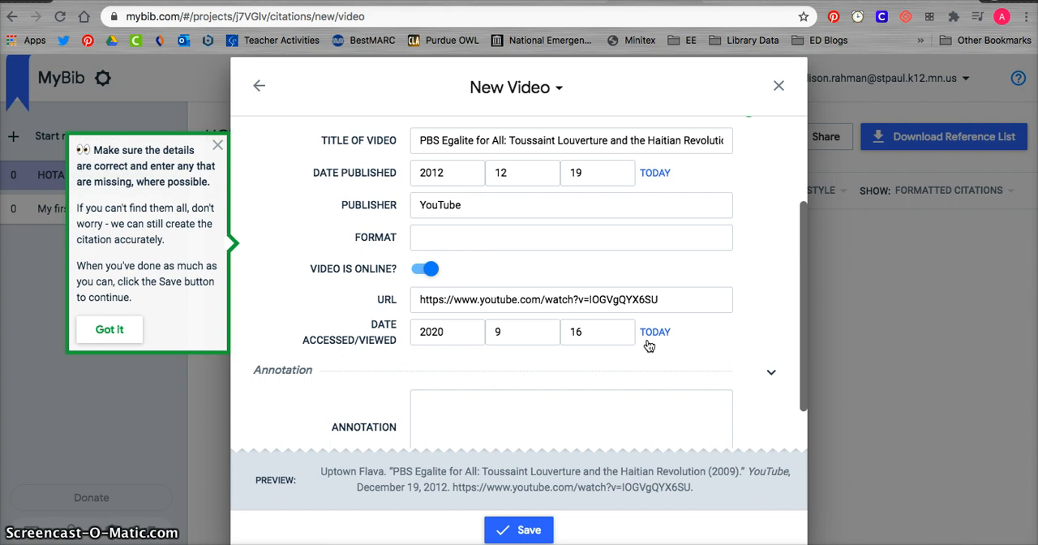
scroll(649, 346, "down", 2)
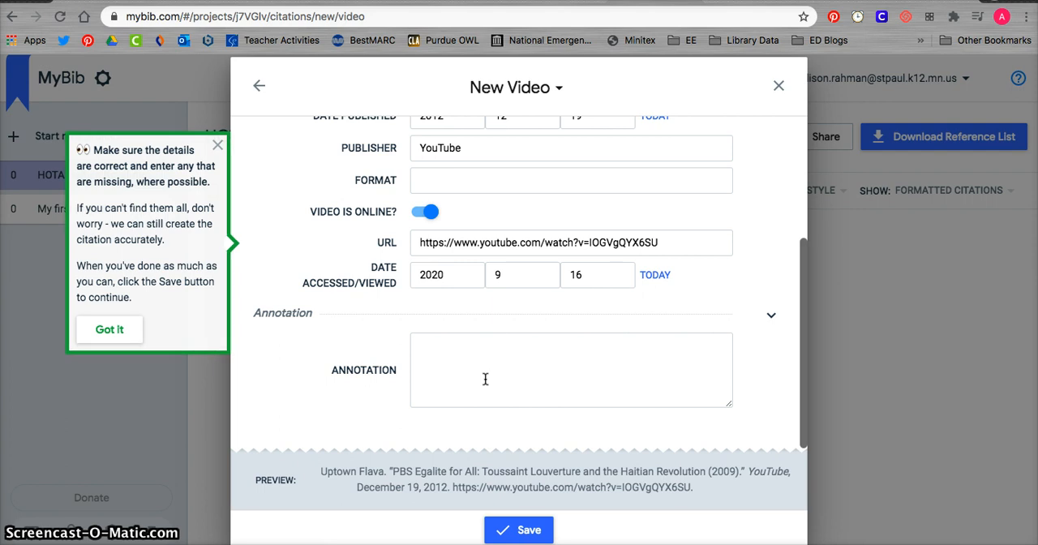
Recheck the details of the new PBS Egalite for All video citation and save it to the HOTA Haitian Revolution project.
scroll(485, 379, "up", 3)
scroll(486, 379, "up", 2)
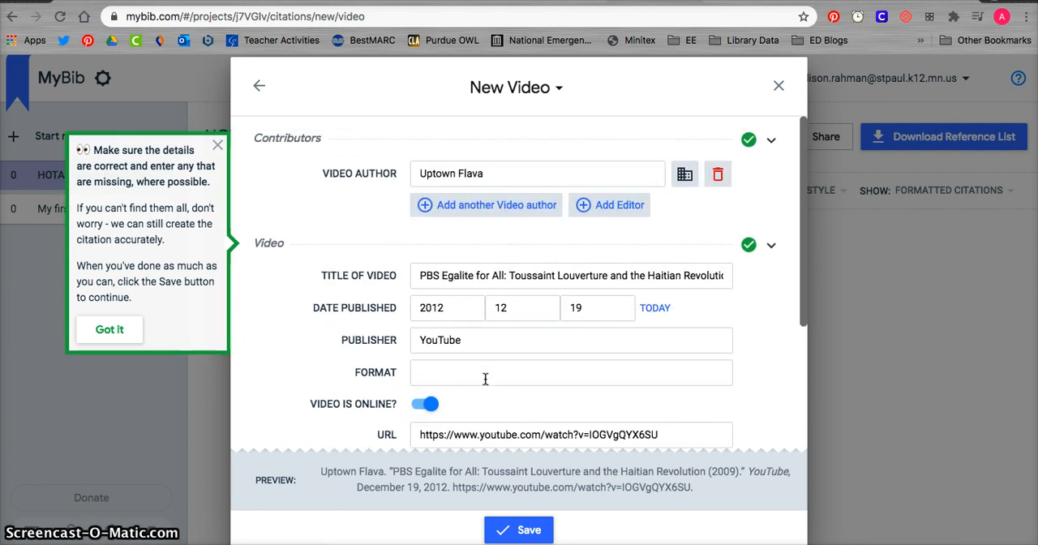
scroll(485, 379, "down", 3)
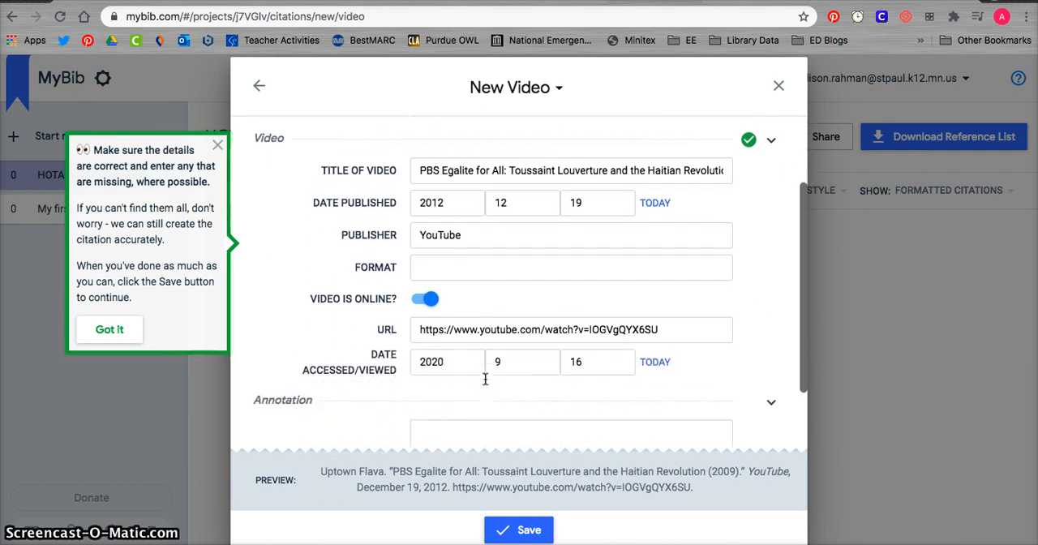
left_click(513, 529)
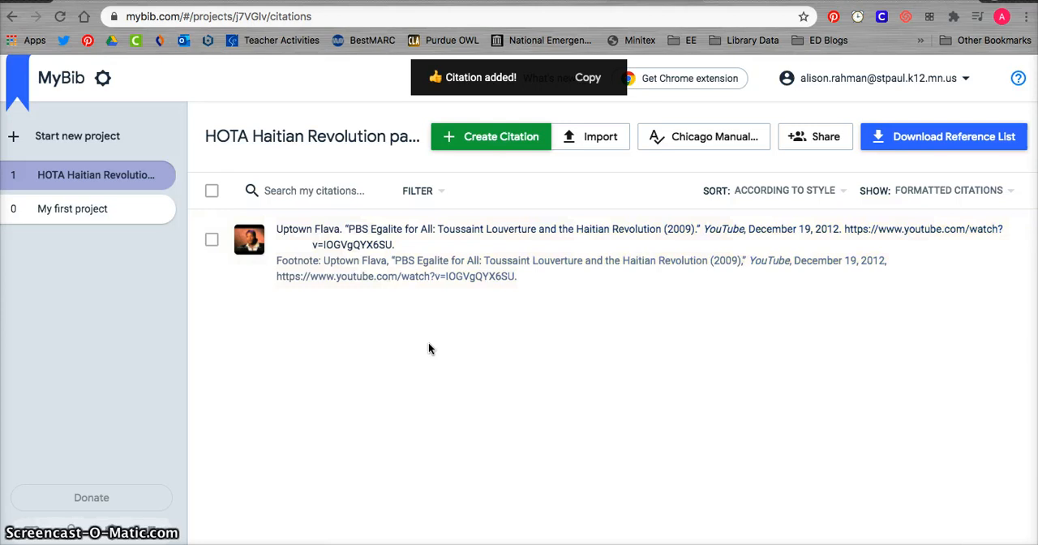
Select the saved video citation and examine its options for copying the bibliography entry or the footnote.
left_click(305, 297)
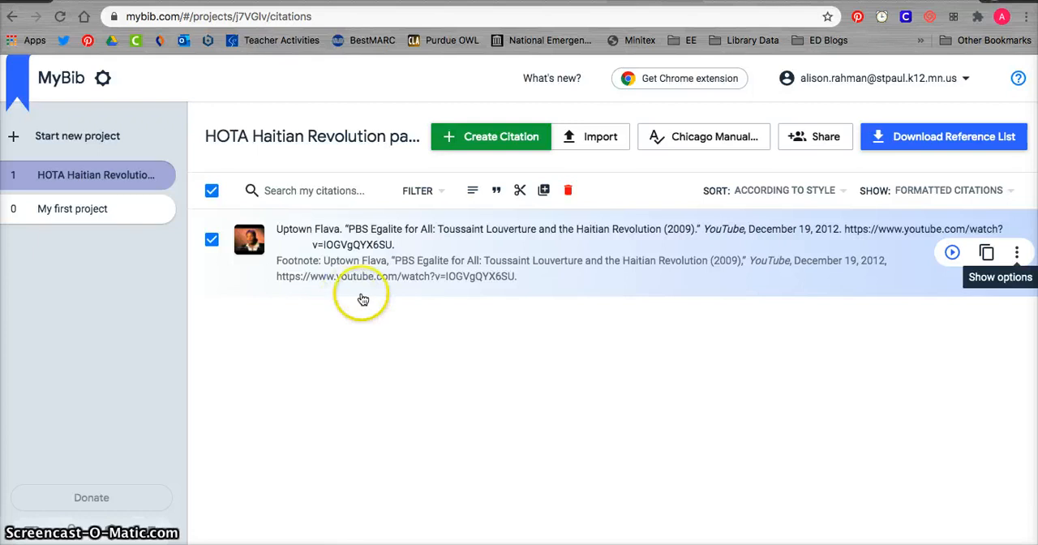
left_click(1018, 254)
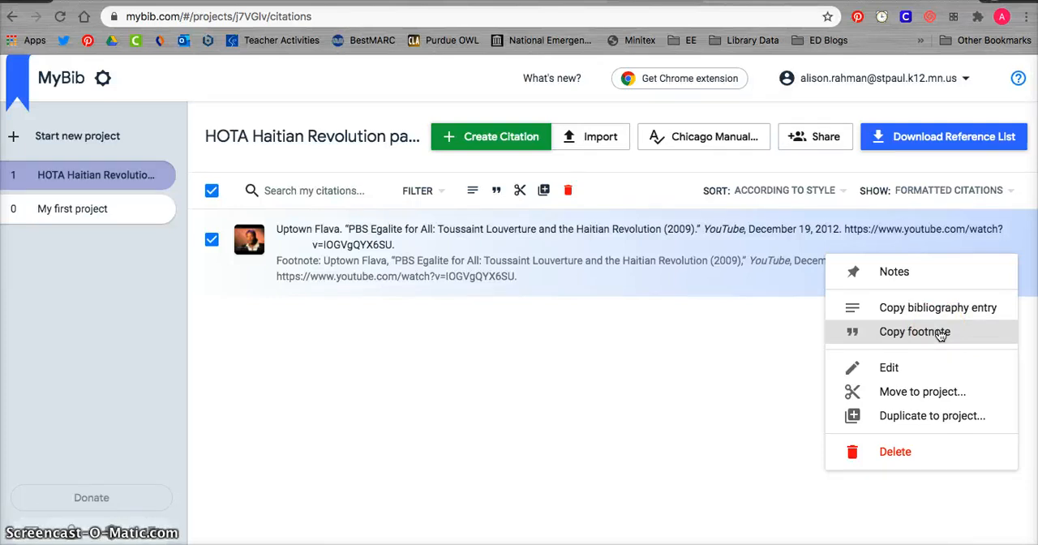
left_click(896, 338)
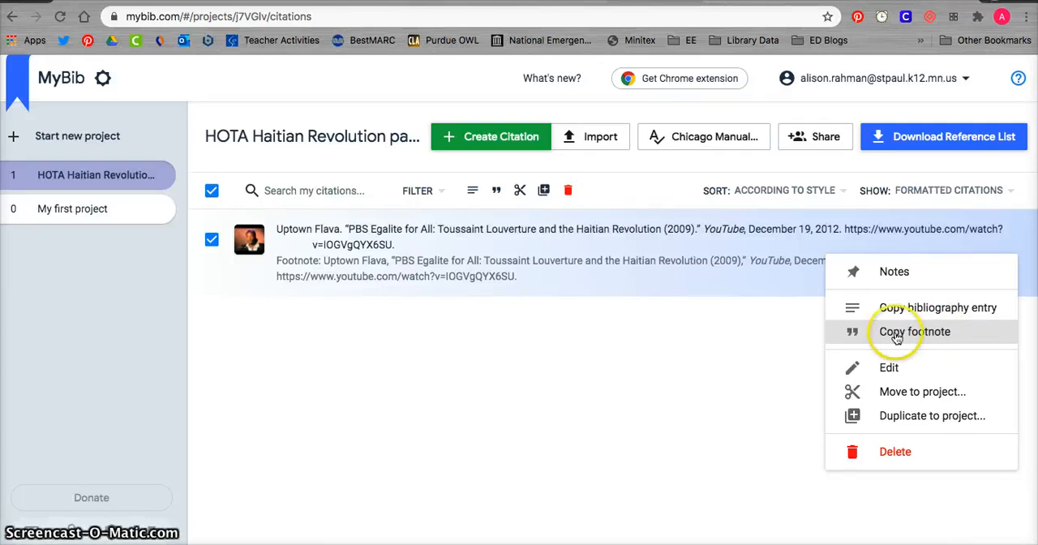
left_click(757, 324)
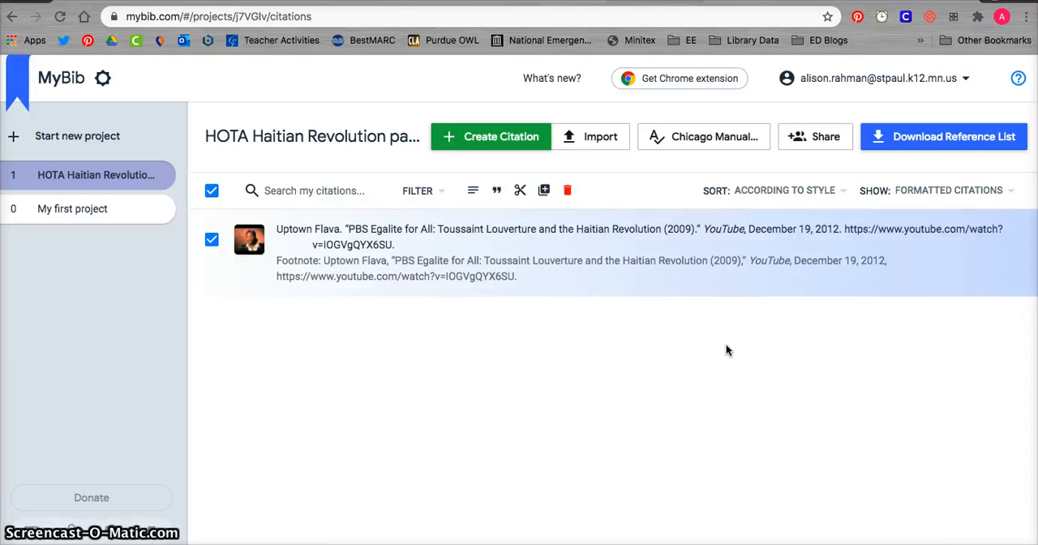
Examine the export options for downloading the project's reference list, then close them without exporting.
left_click(917, 143)
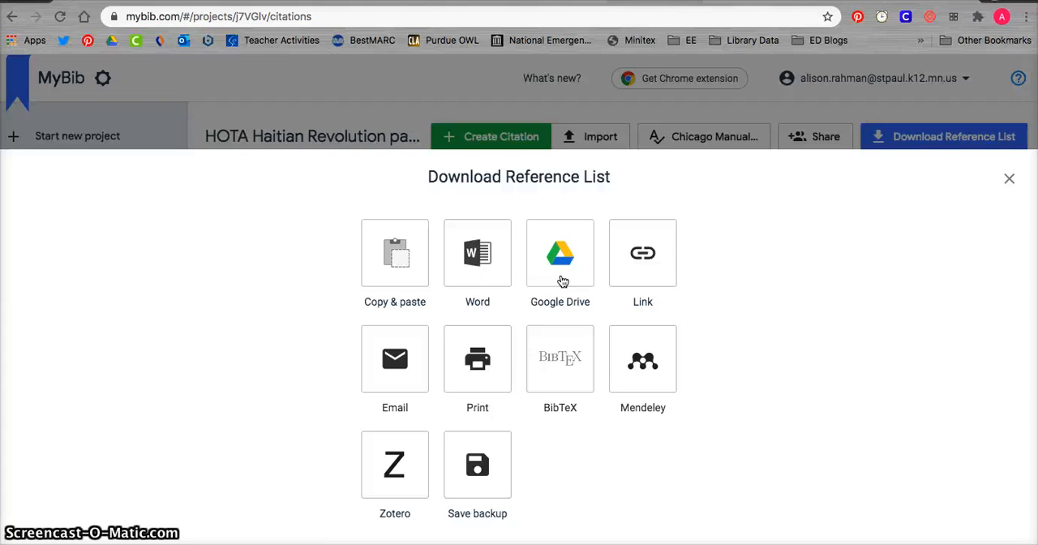
left_click(1009, 178)
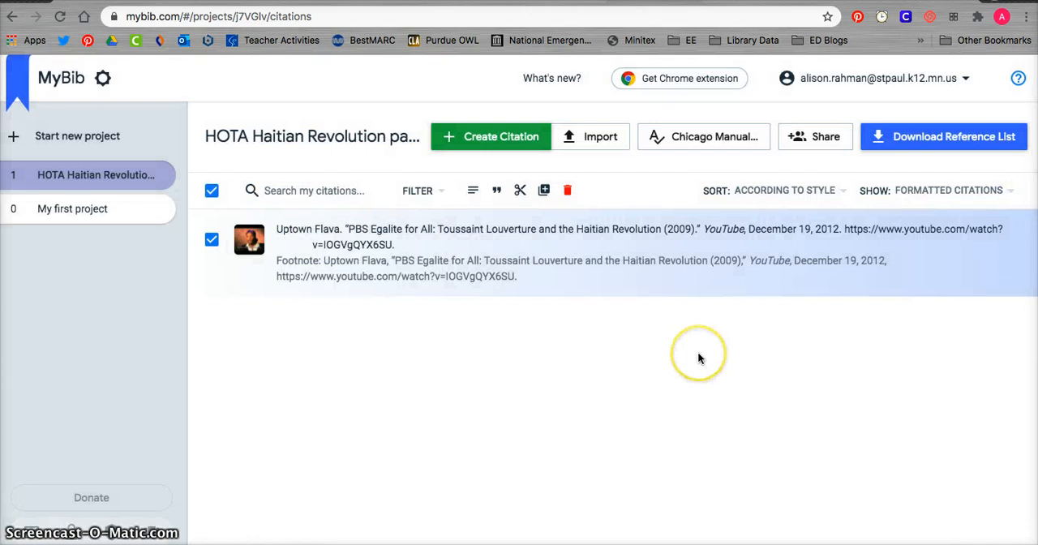